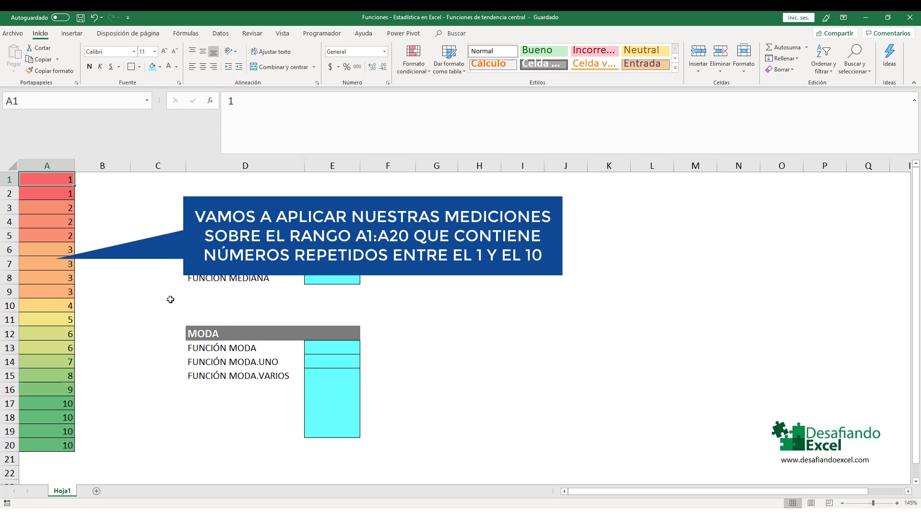
Review the A1:A20 data and the PROMEDIO O MEDIA and FUNCIÓN PROMEDIO labels
mouse_move(54, 179)
left_mouse_down()
mouse_move(53, 445)
mouse_move(50, 180)
left_mouse_up()
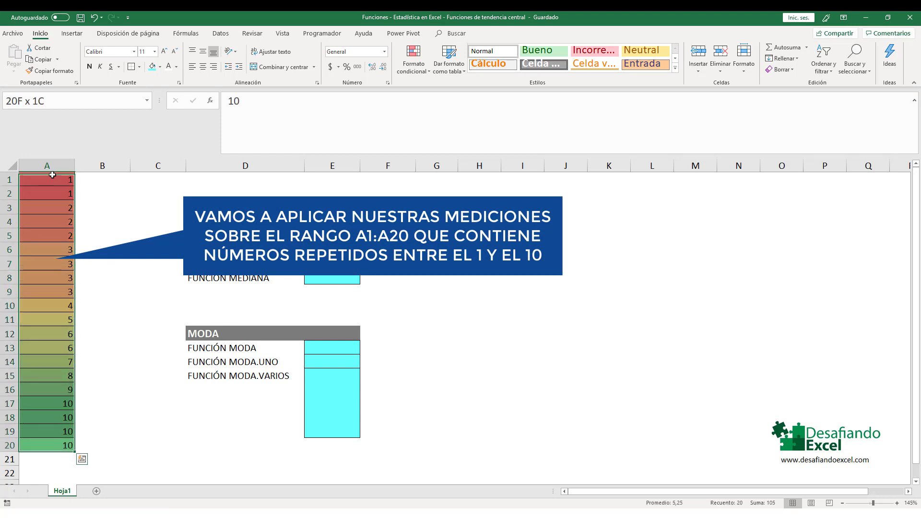
left_click(51, 181)
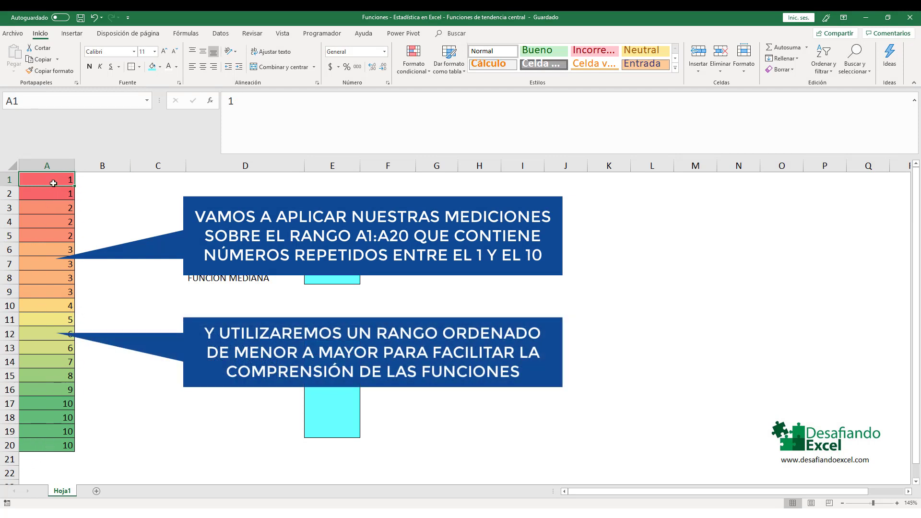
left_click(227, 208)
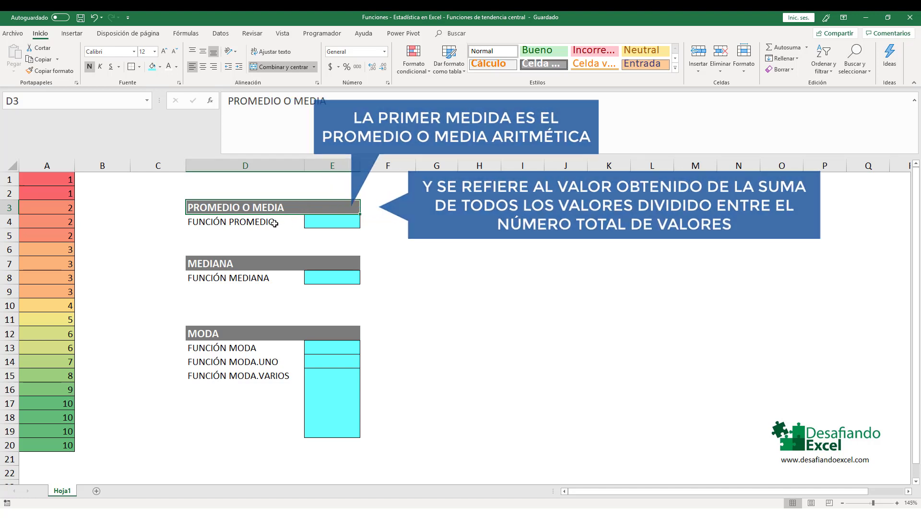
left_click(229, 222)
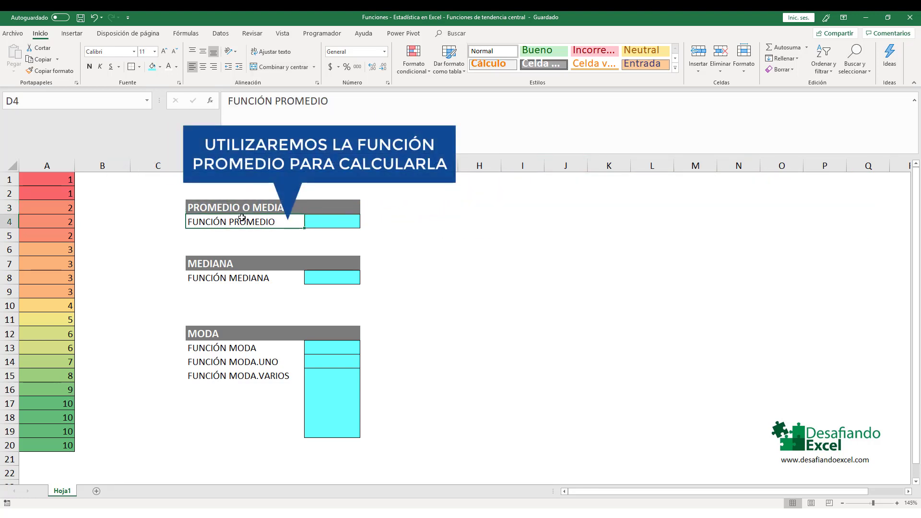
Enter =PROMEDIO(A1:A20) in E4 for an average of 5,3, then highlight middle values A11:A12
left_click(319, 224)
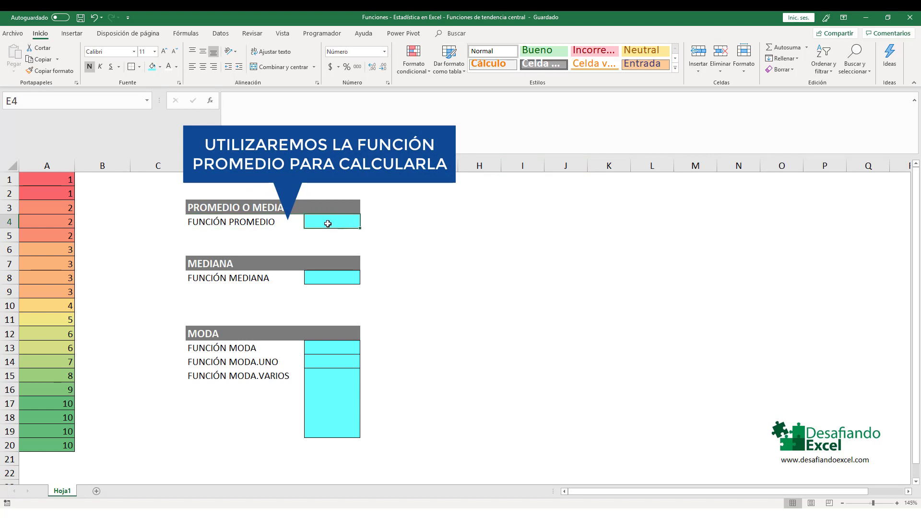
type("=")
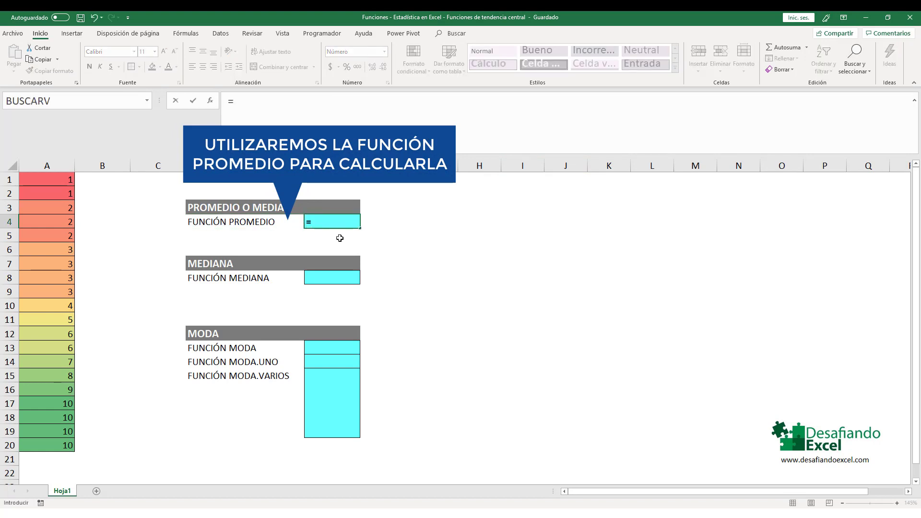
type("PROME")
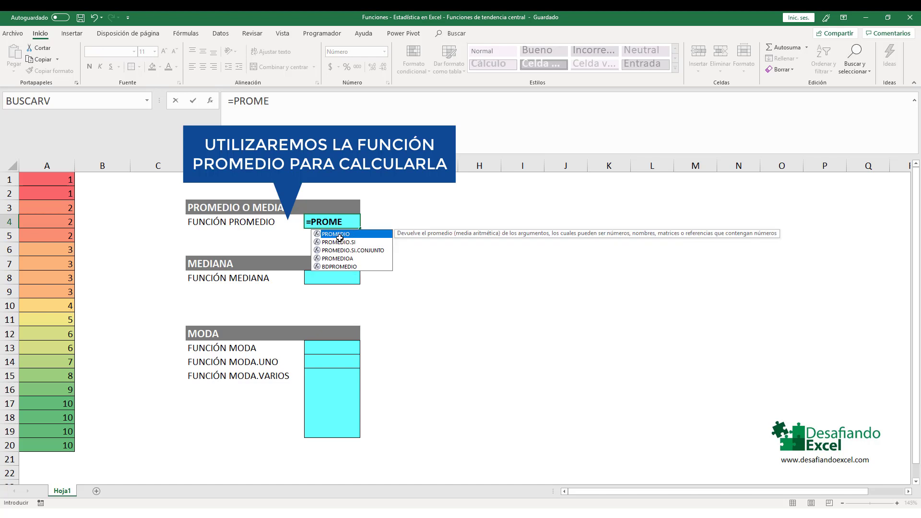
type("DIO(")
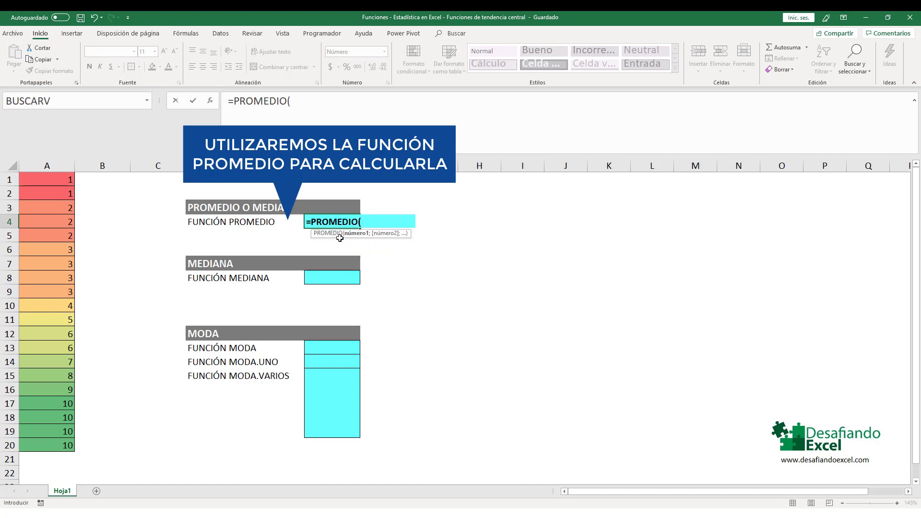
left_click_drag(54, 180, 54, 445)
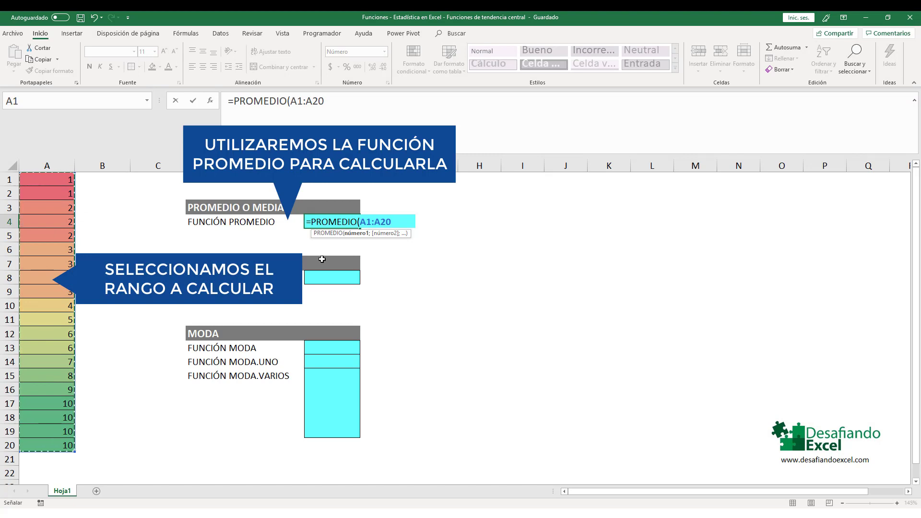
type(")")
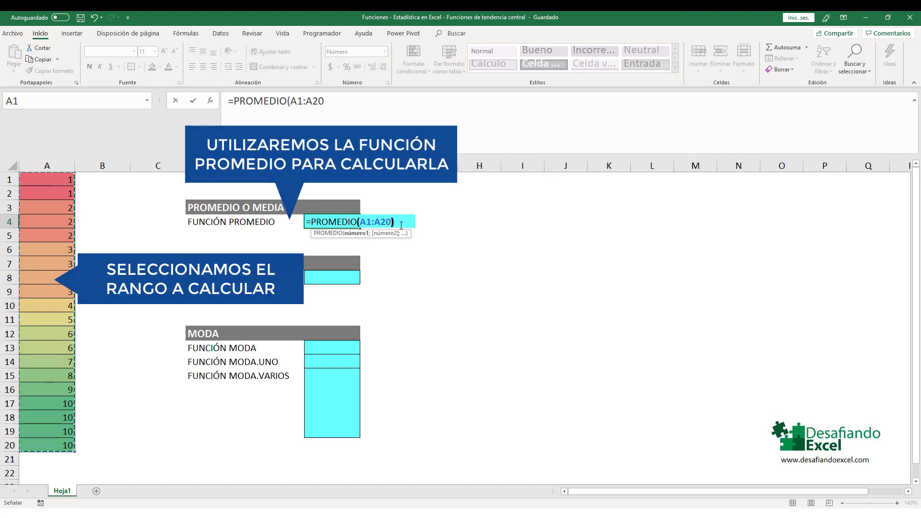
key("Return")
left_click(352, 222)
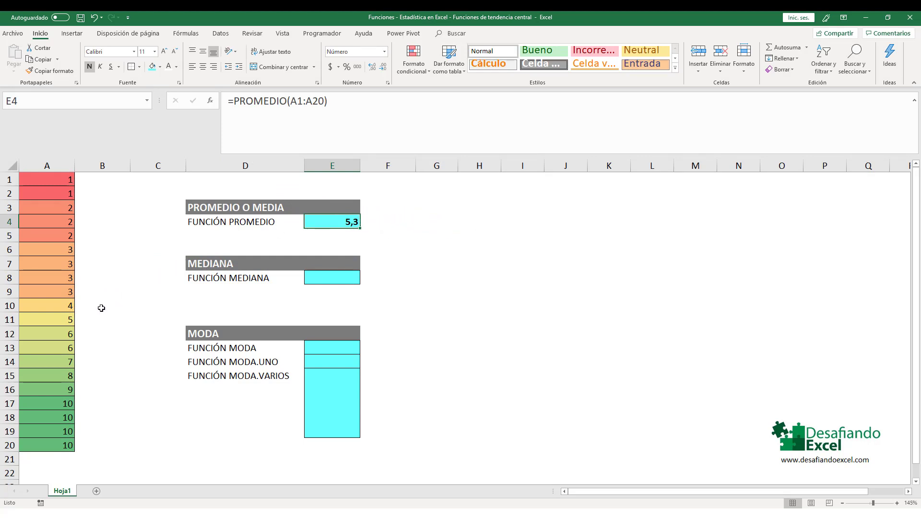
left_click_drag(66, 318, 62, 333)
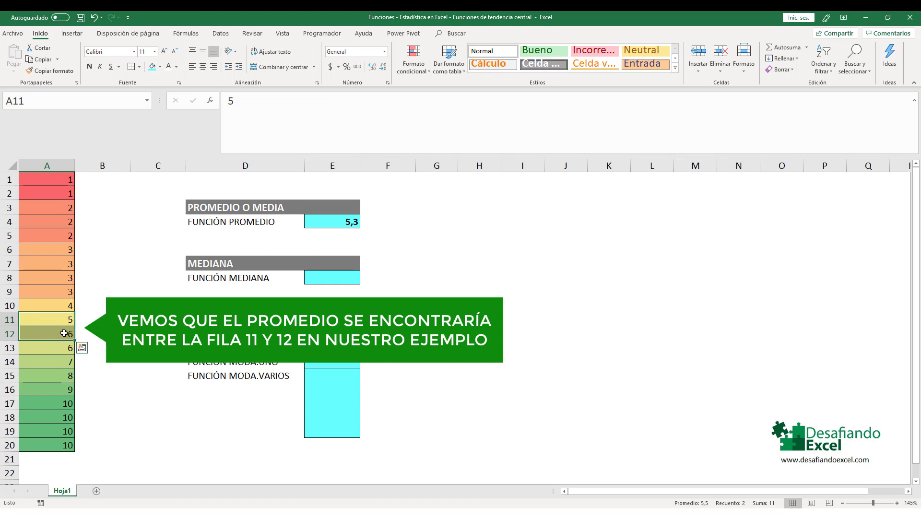
left_click(235, 264)
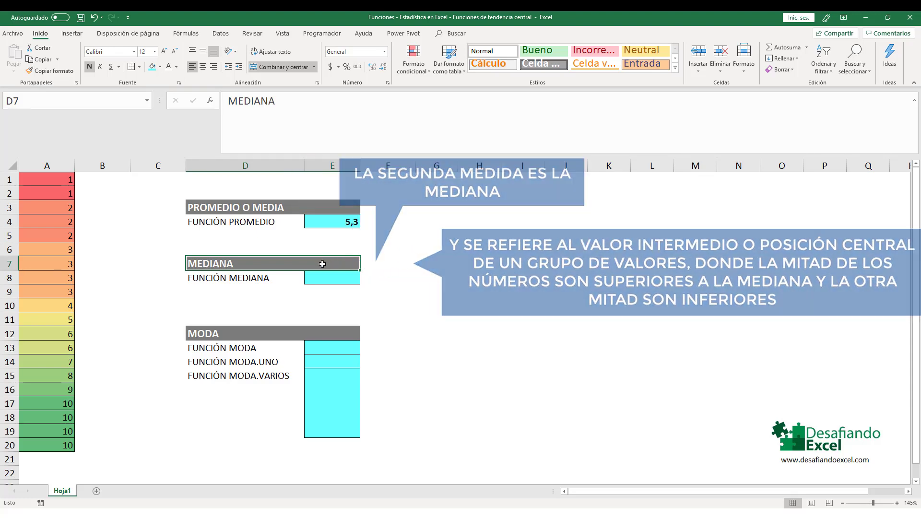
left_click(220, 277)
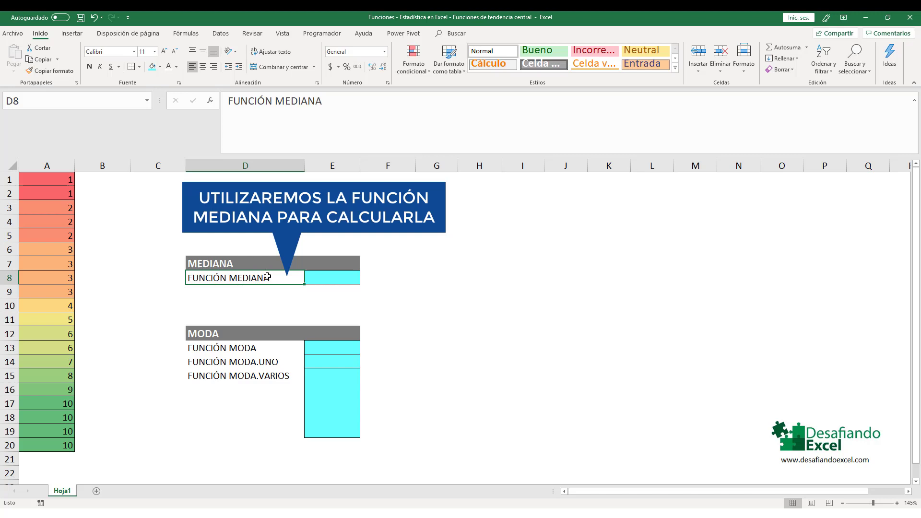
Enter =MEDIANA(A1:A20) in E8 so it returns a median of 4,5
left_click(332, 277)
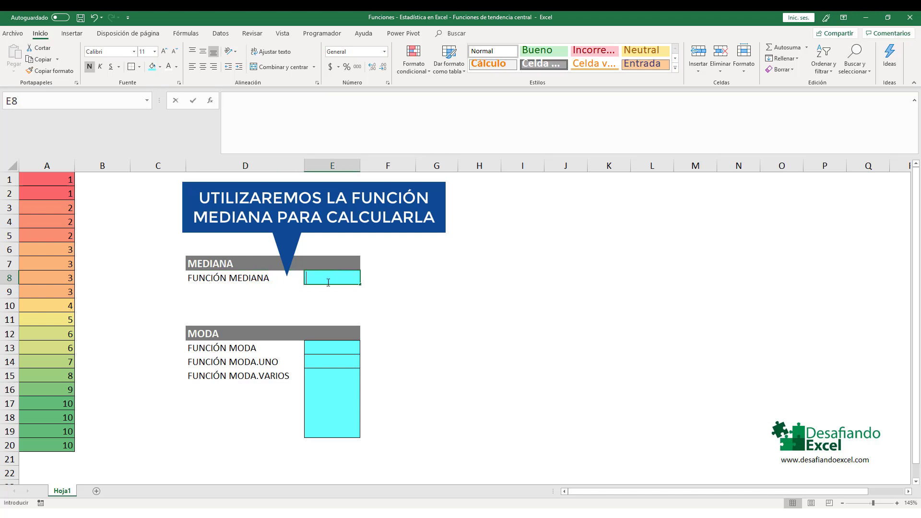
type("=")
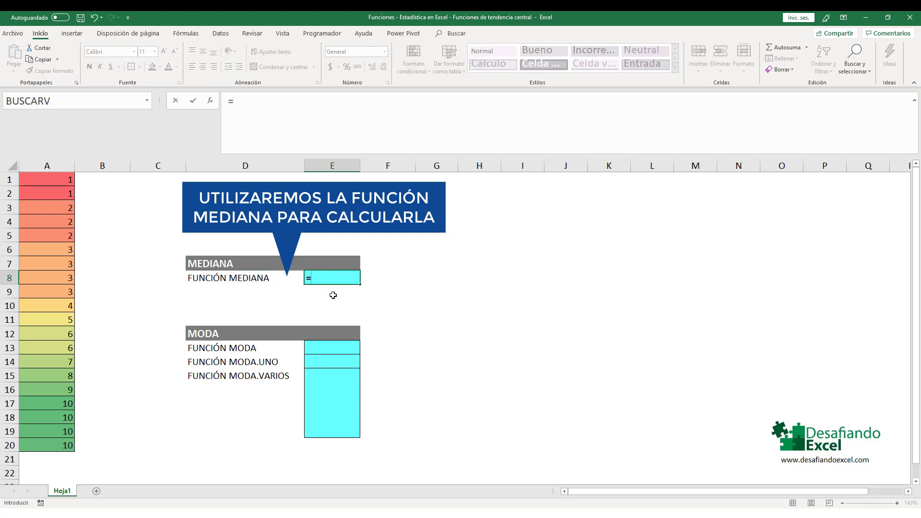
type("MEDIANA")
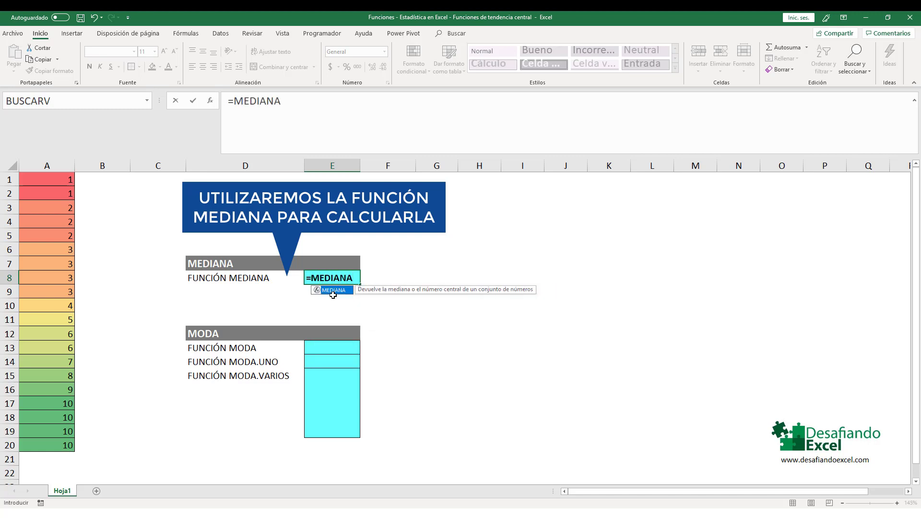
type("(")
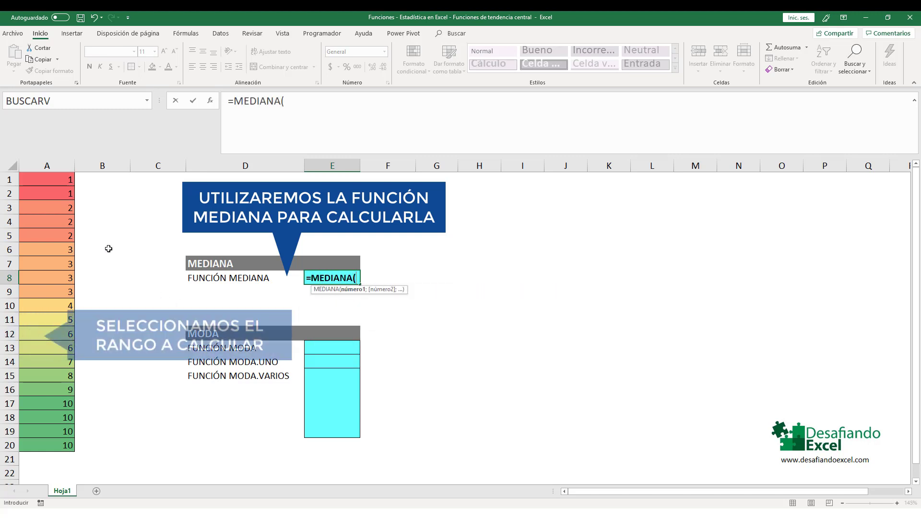
left_click_drag(55, 179, 69, 441)
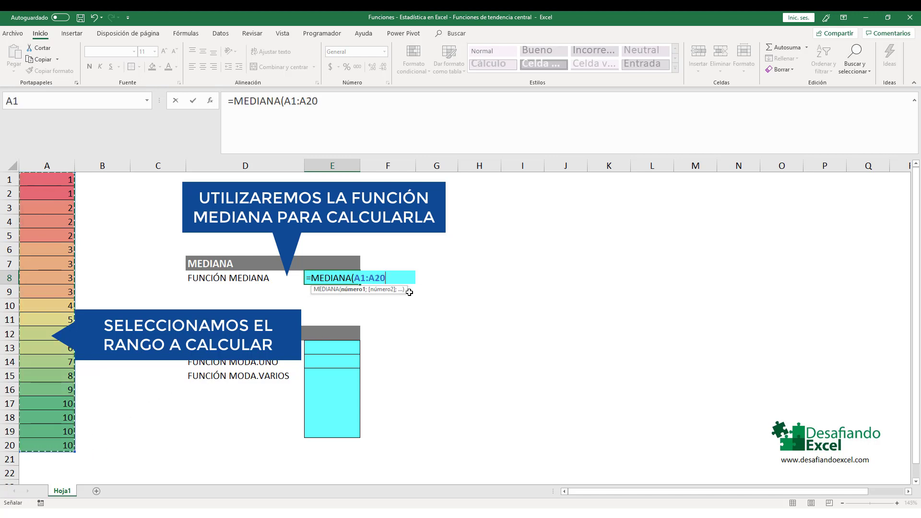
type(")")
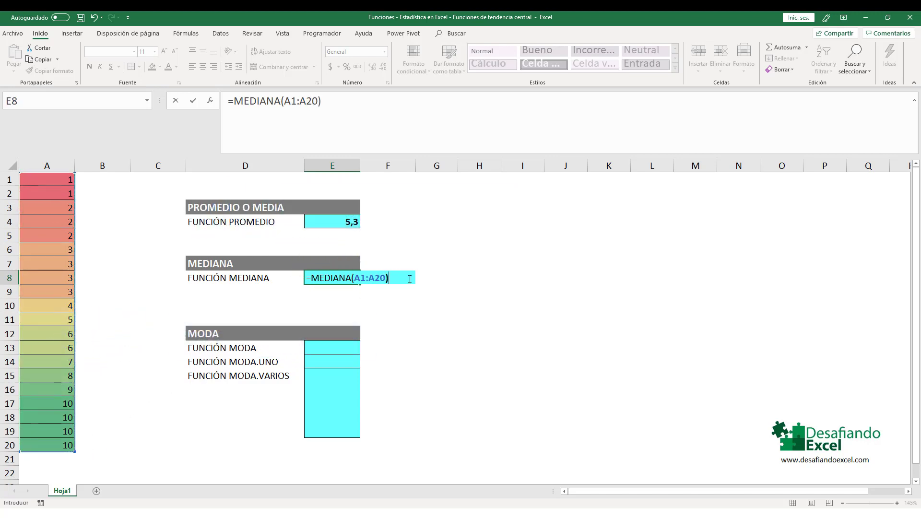
key("Return")
left_click(348, 278)
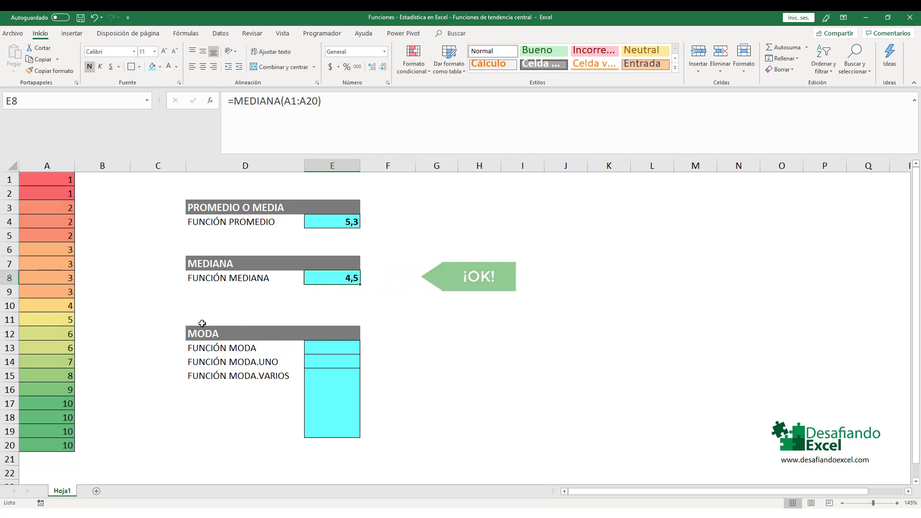
left_click_drag(41, 303, 41, 318)
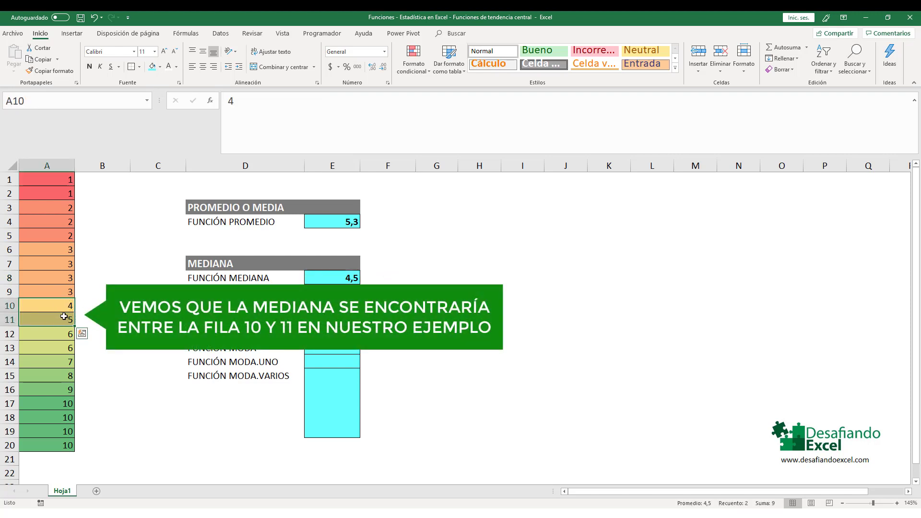
left_click_drag(61, 178, 48, 445)
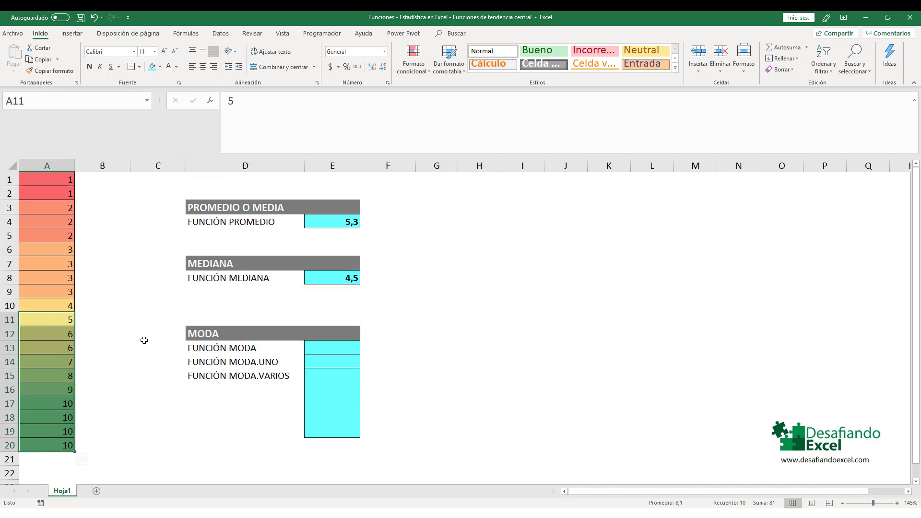
left_click(224, 336)
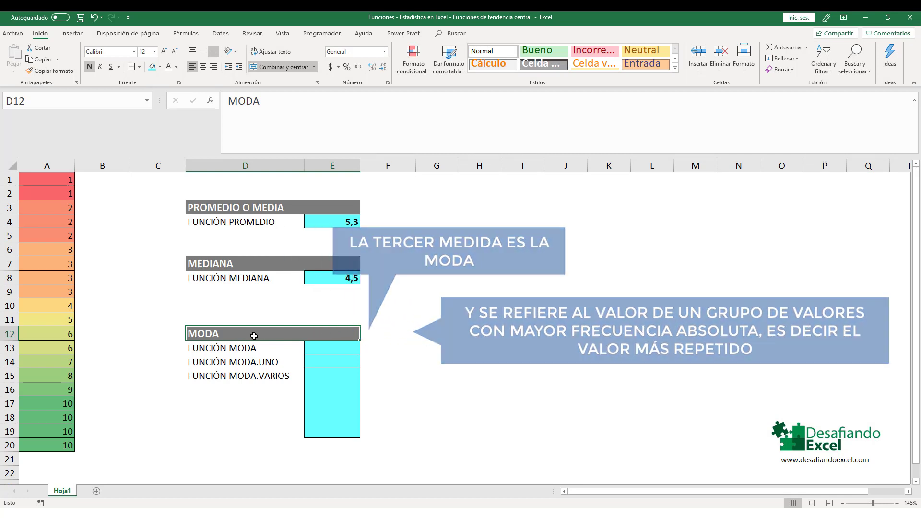
Enter =MODA(A1:A20) in E13 beside FUNCIÓN MODA, returning a mode of 3
left_click(252, 349)
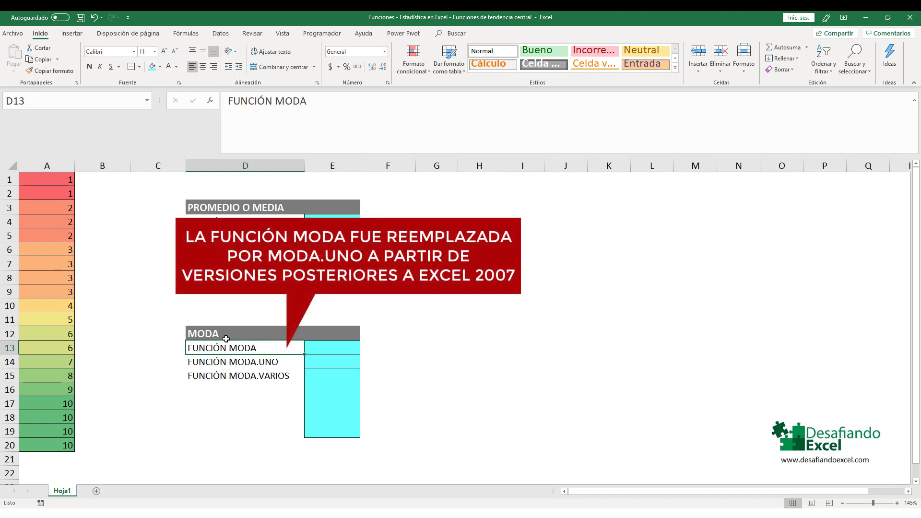
left_click(336, 347)
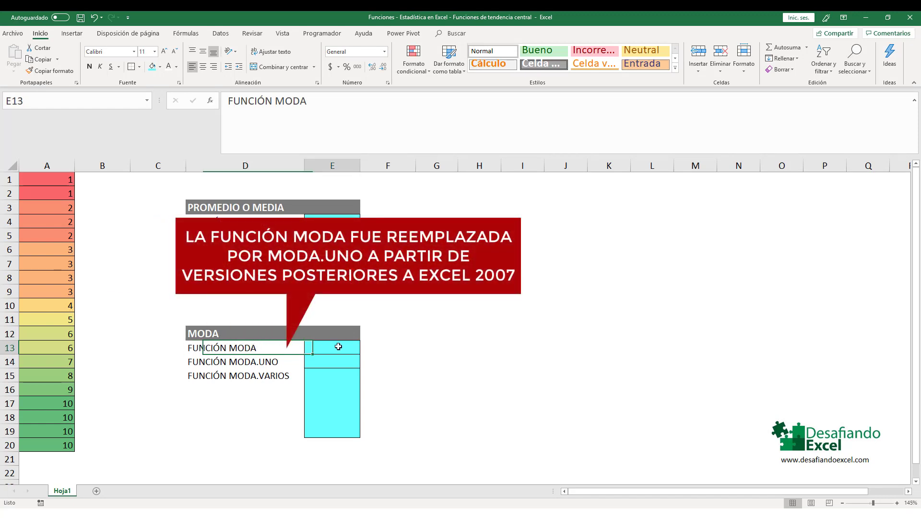
key("F2")
type("=")
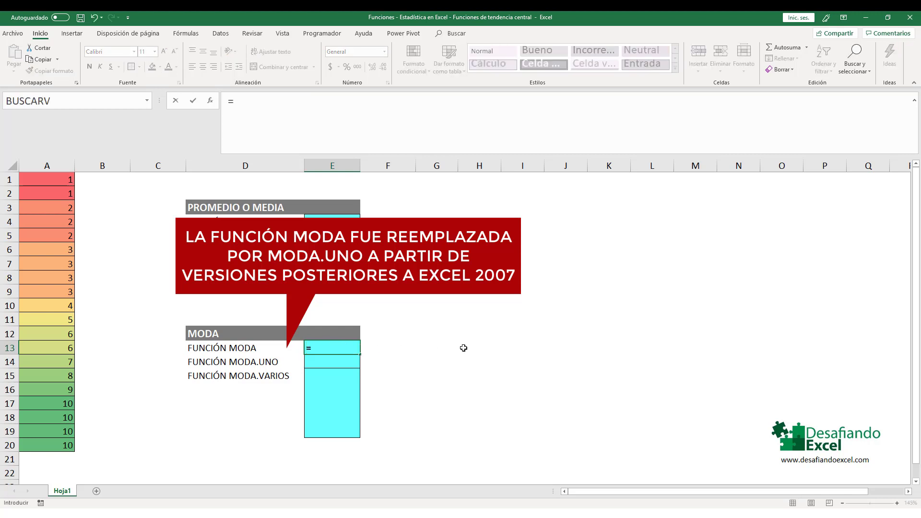
type("MODA")
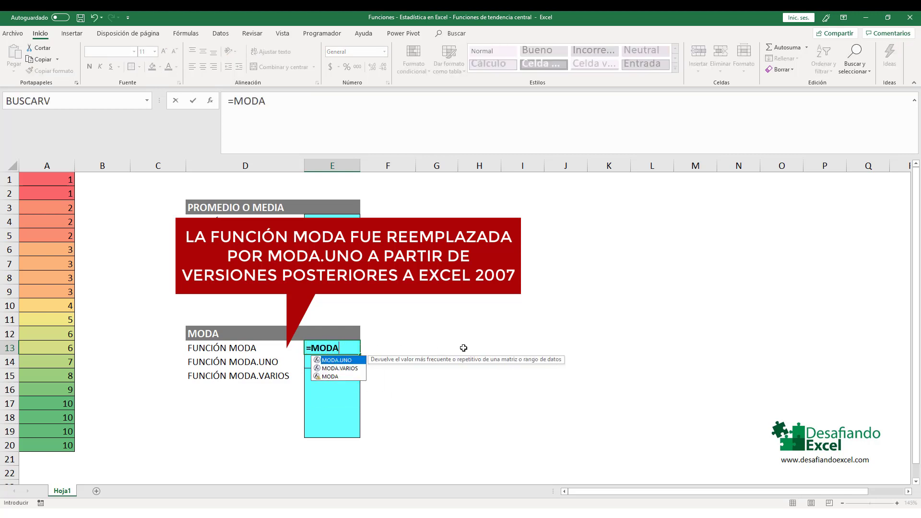
type("(")
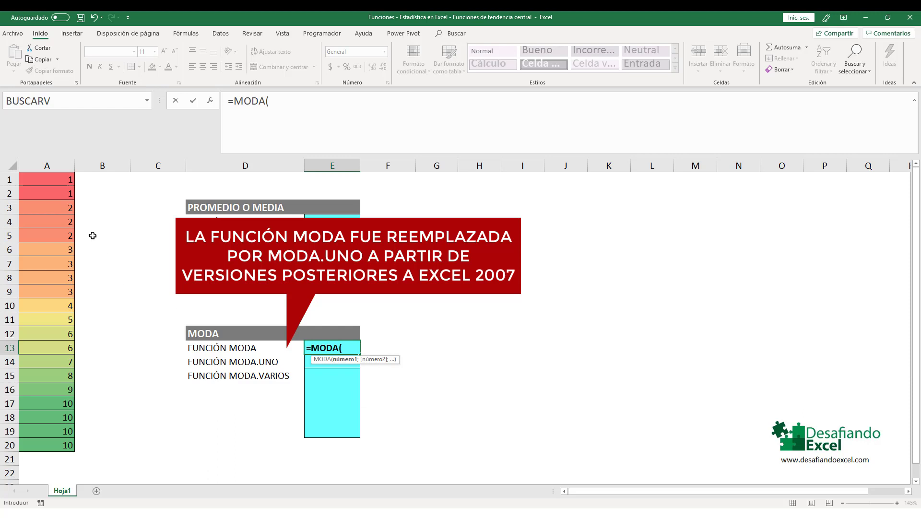
left_click_drag(47, 179, 46, 447)
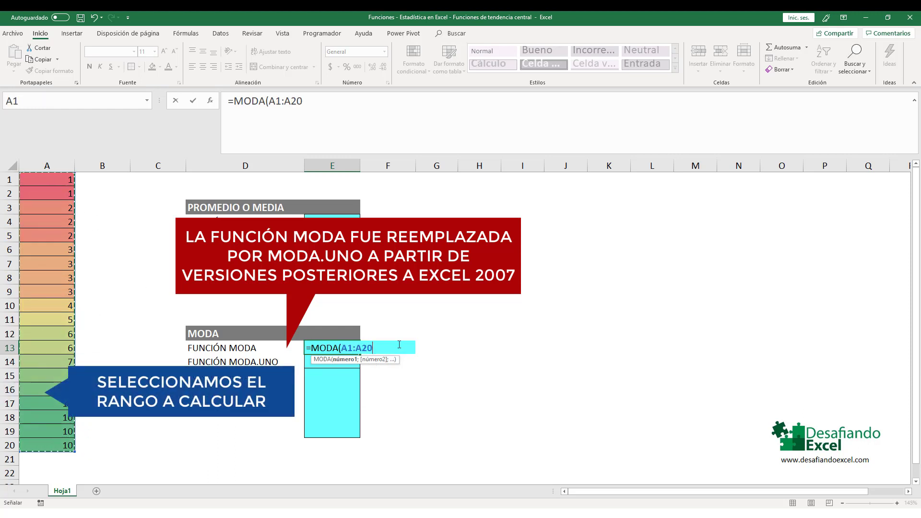
type(")")
key("Return")
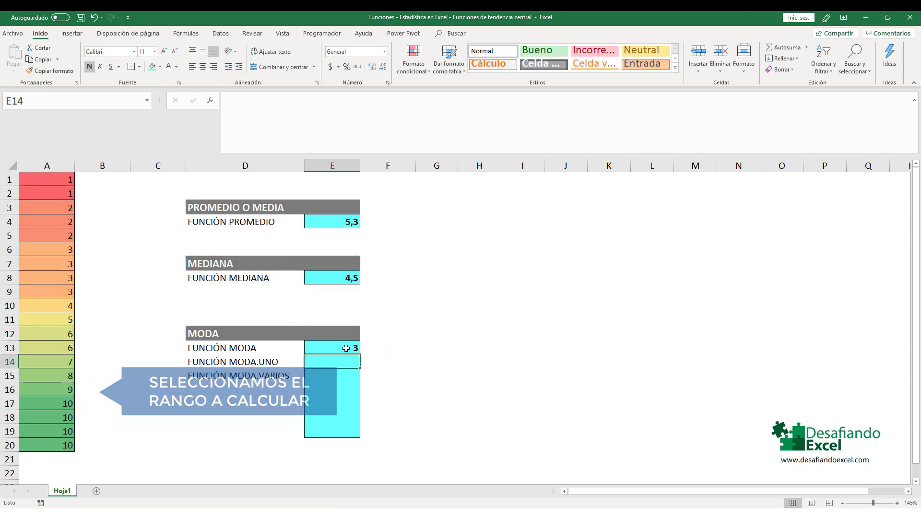
left_click(350, 349)
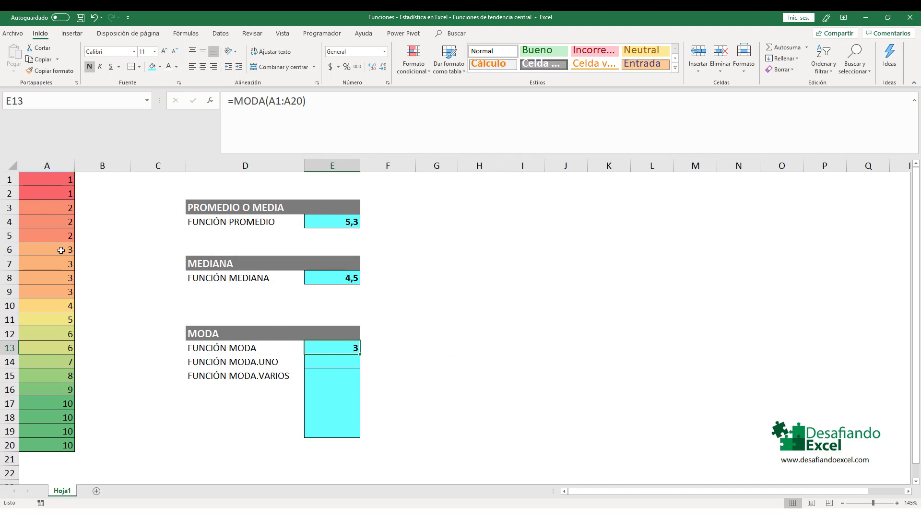
left_click_drag(61, 250, 68, 292)
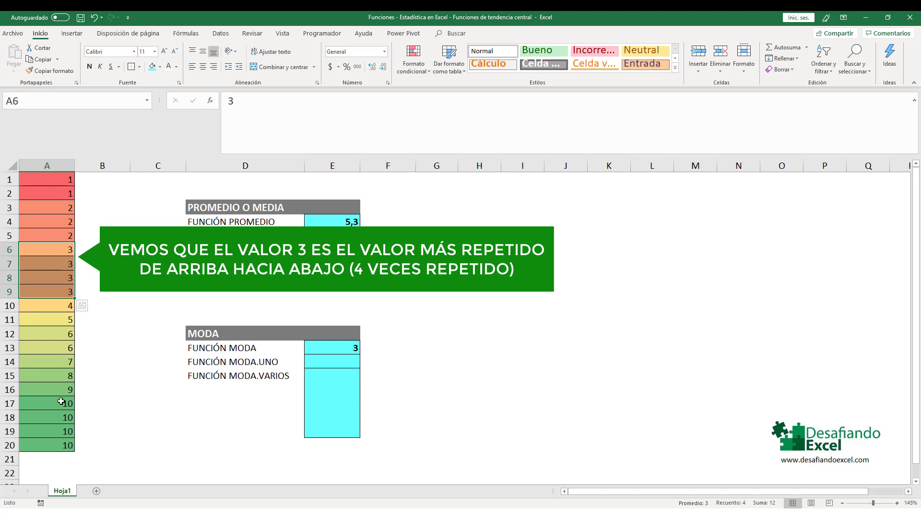
left_click_drag(61, 403, 59, 451)
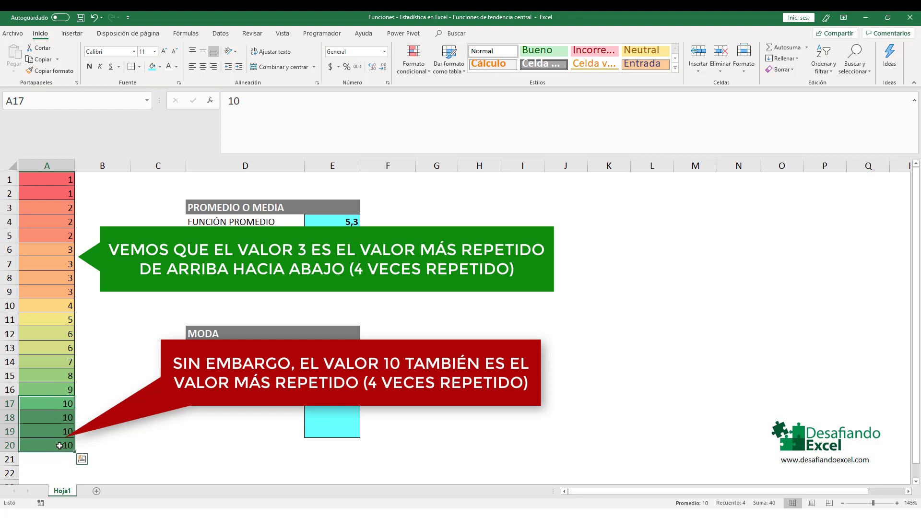
left_click_drag(63, 250, 62, 290)
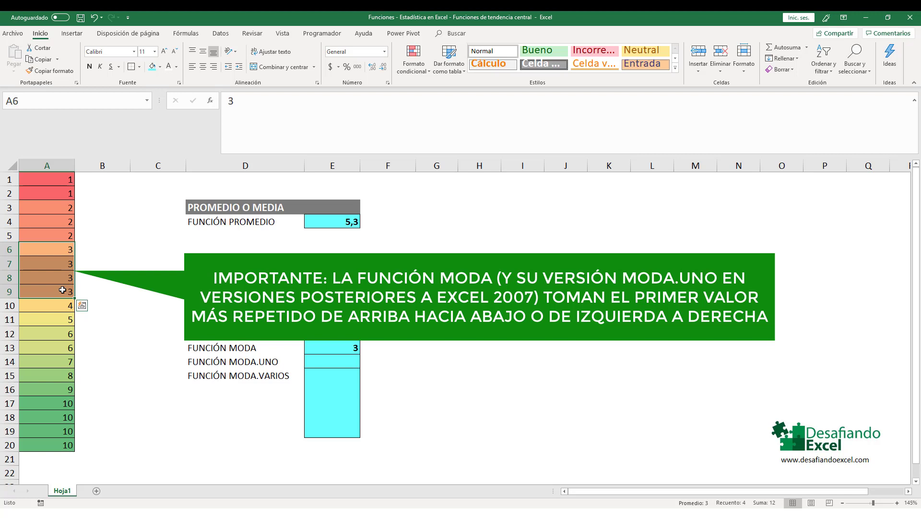
left_click(282, 359)
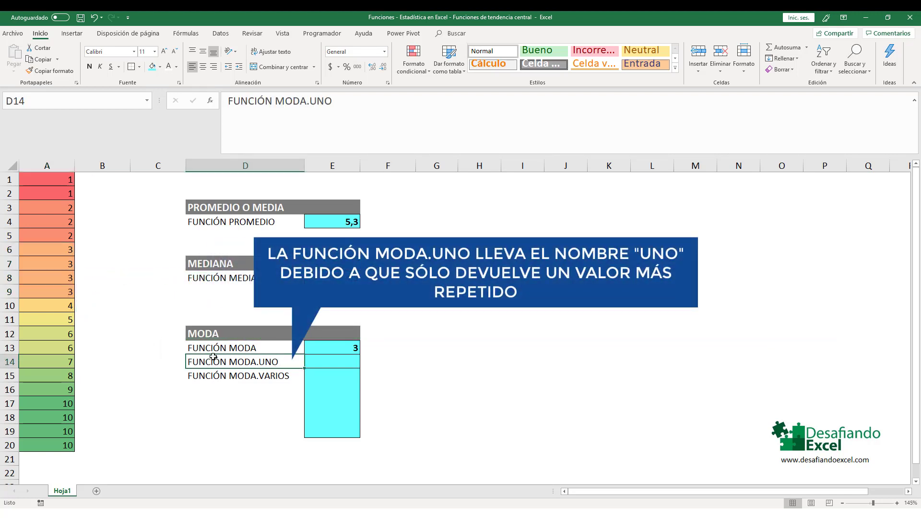
Enter =MODA.UNO(A1:A20) in E14 so it returns 3, matching E13
double_click(334, 364)
type("=")
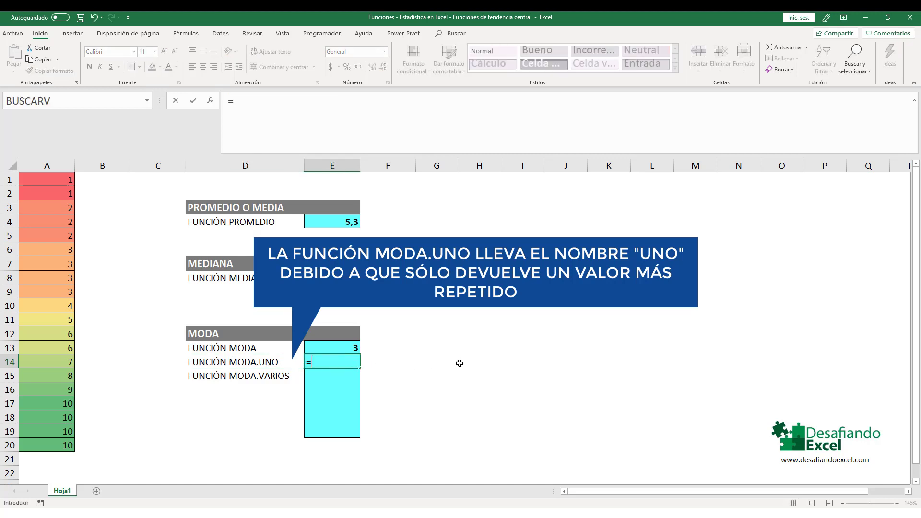
type("MODA.U")
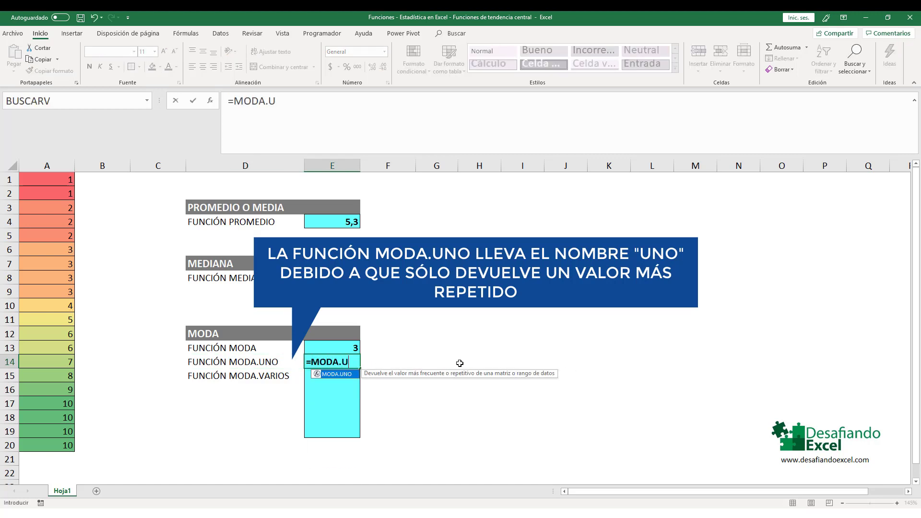
type("NO(")
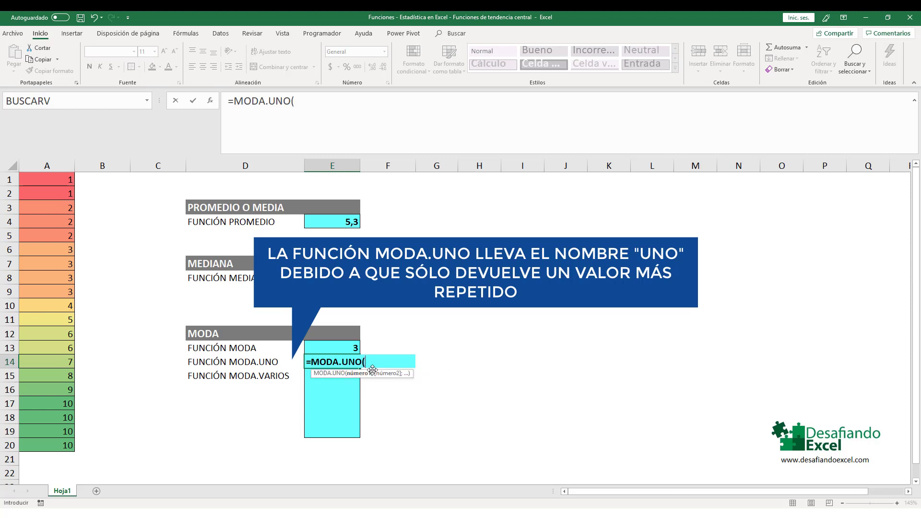
left_click_drag(54, 176, 45, 444)
type(")")
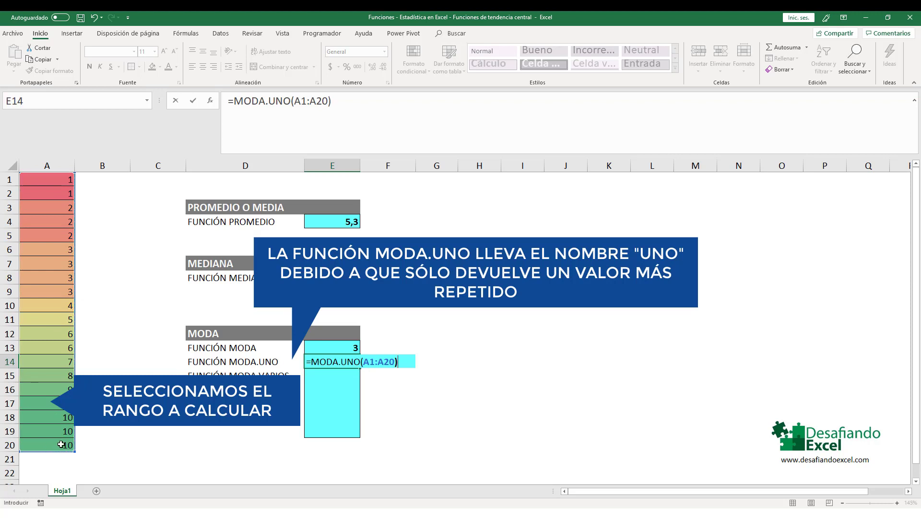
key("Return")
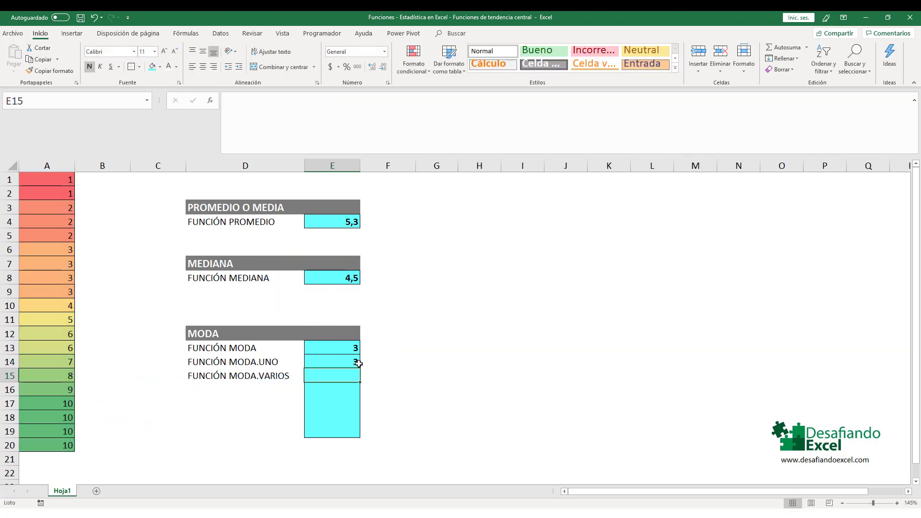
left_click(359, 363)
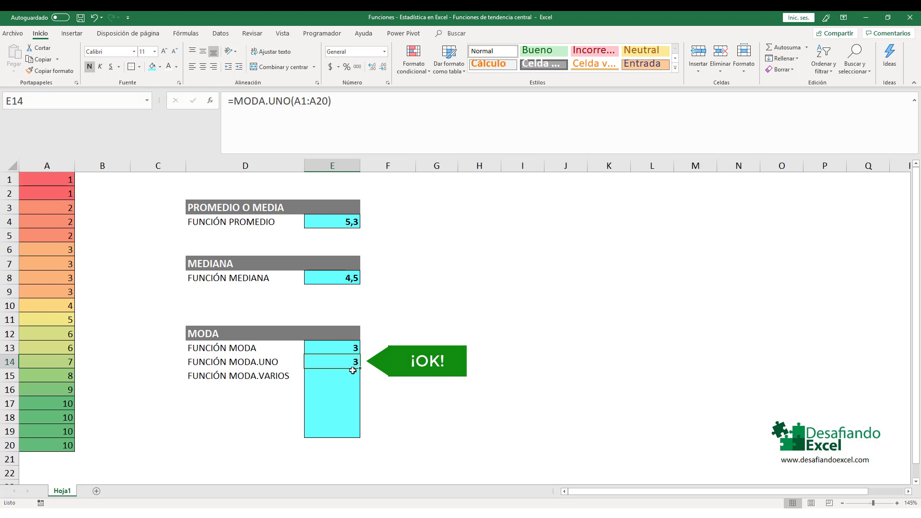
left_click(247, 377)
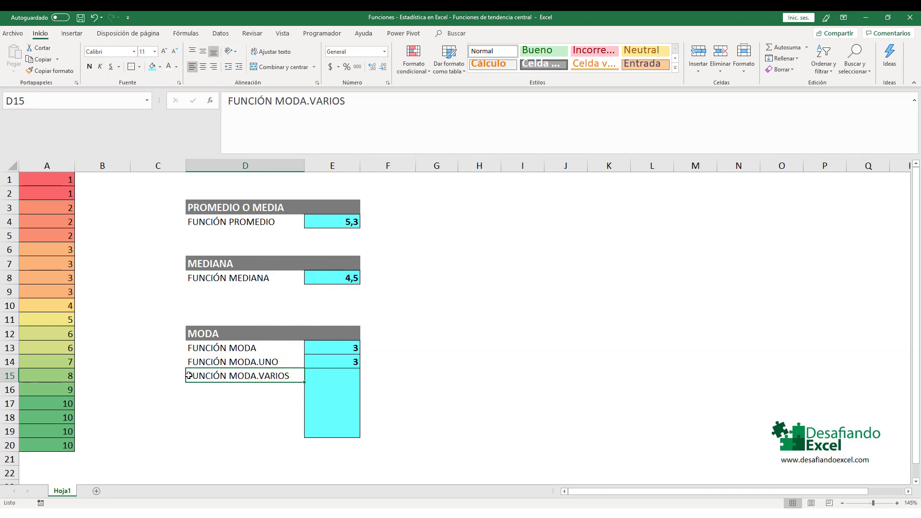
Enter {=MODA.VARIOS(A1:A20)} as an array formula in E15:E20, yielding 3, 10 and #N/A
left_click_drag(322, 378, 334, 431)
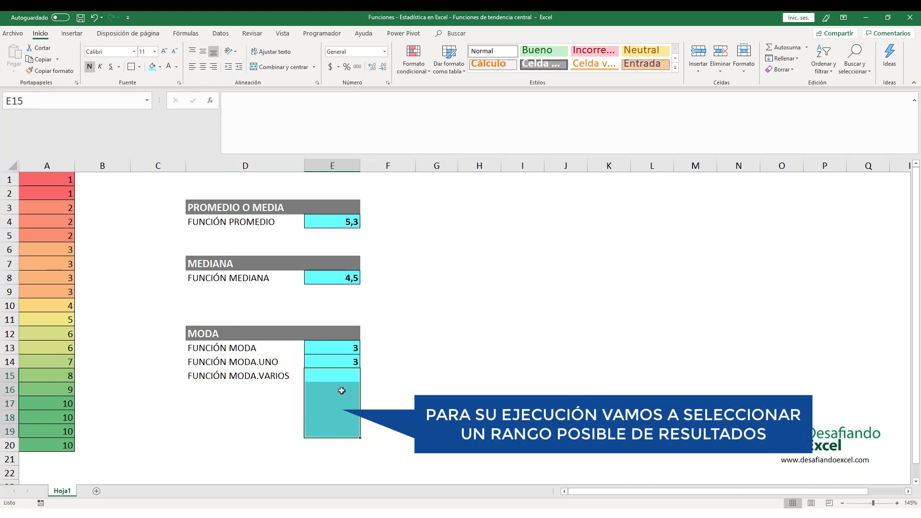
type("=")
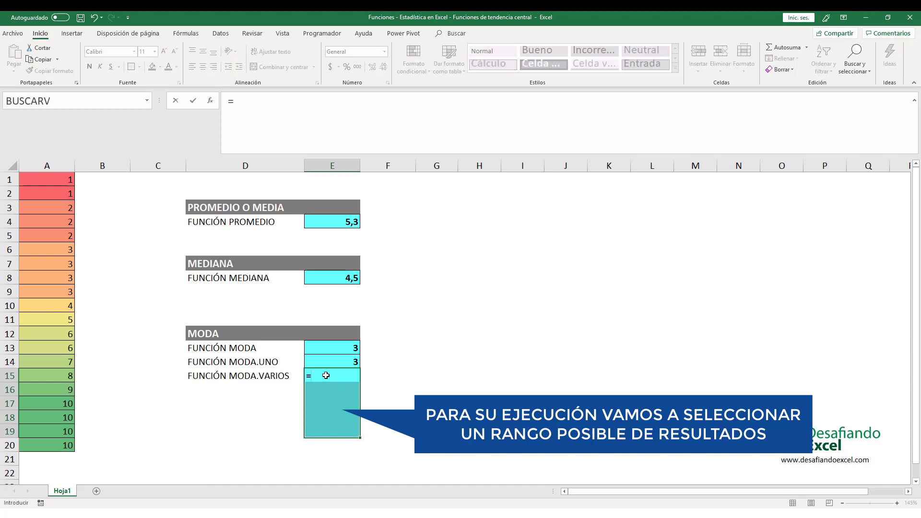
type("MODA.VARI")
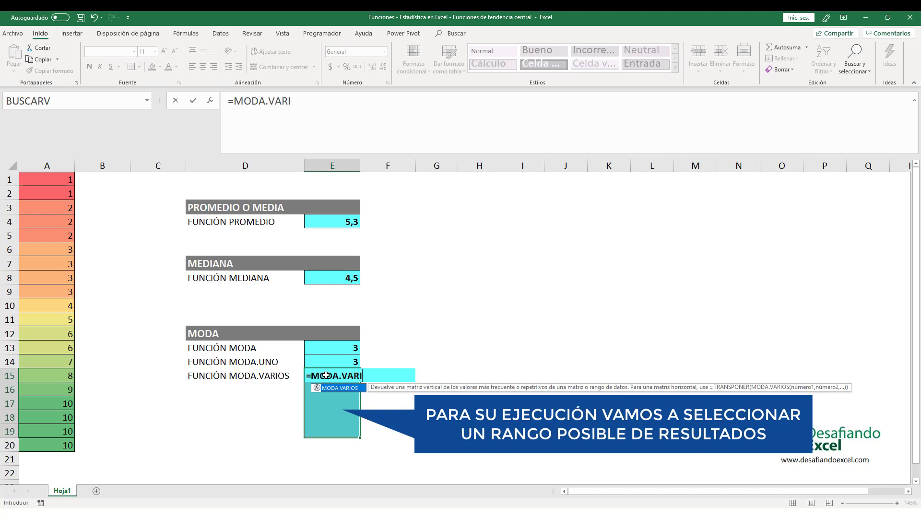
type("OS(")
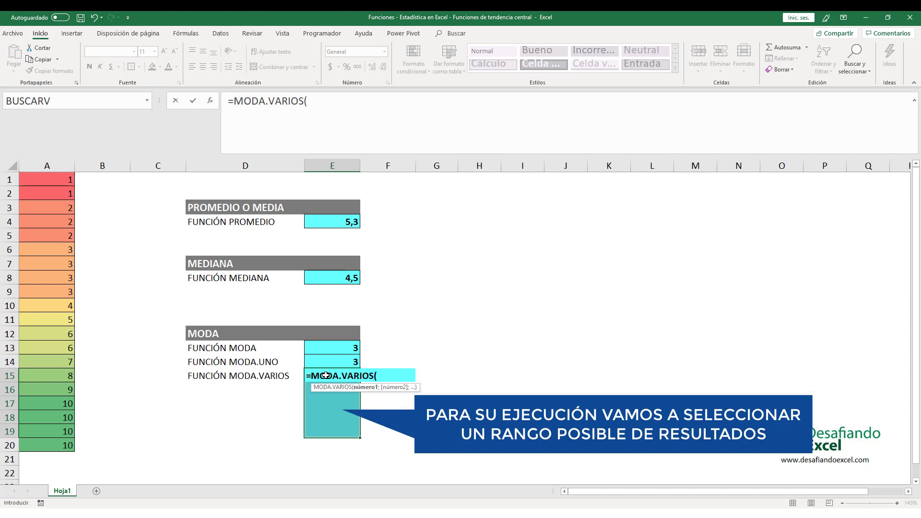
left_click_drag(60, 180, 60, 446)
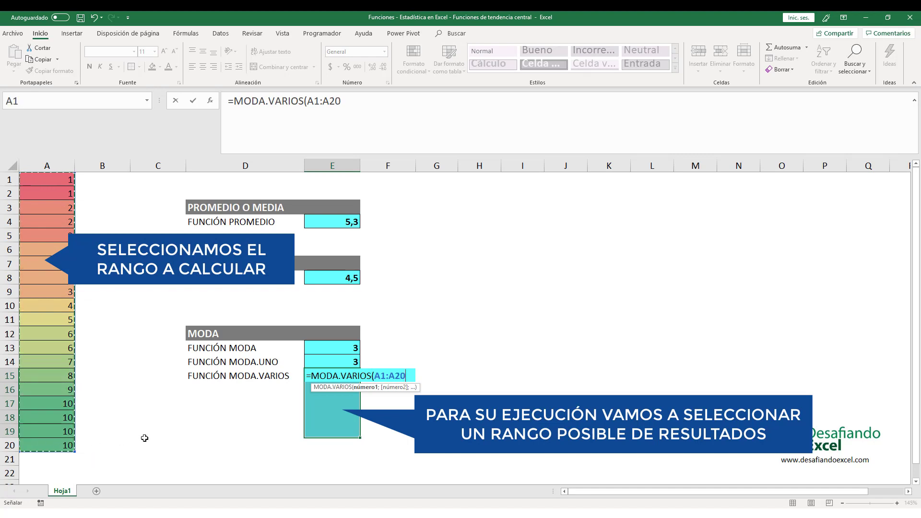
type(")")
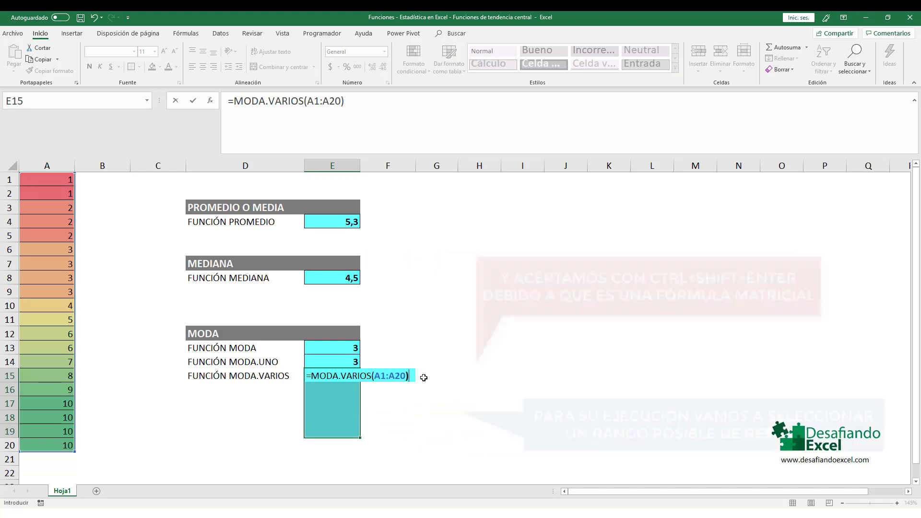
key("ctrl+shift+Return")
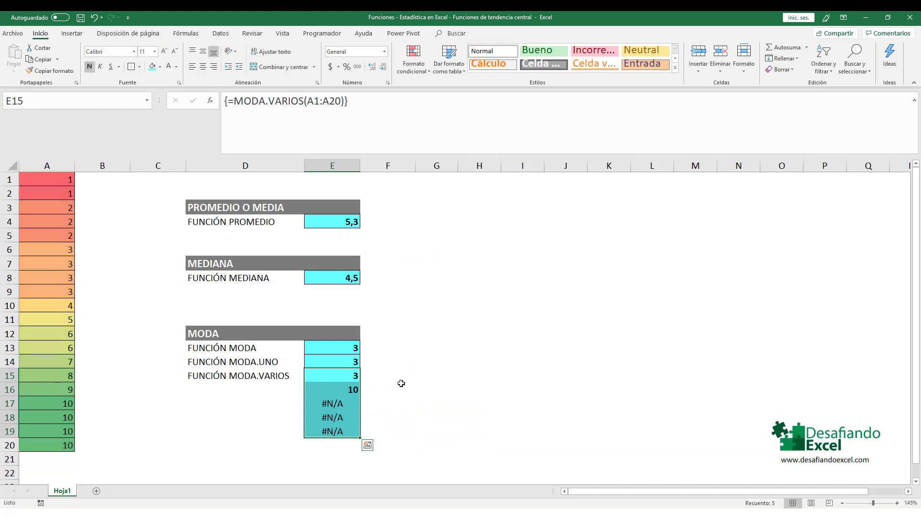
left_click(370, 386)
left_click_drag(353, 373, 332, 432)
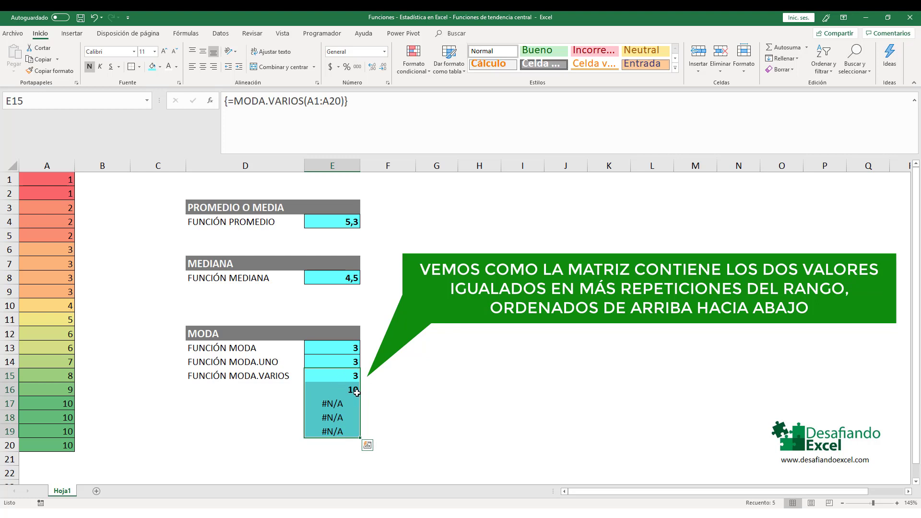
left_click_drag(61, 247, 56, 291)
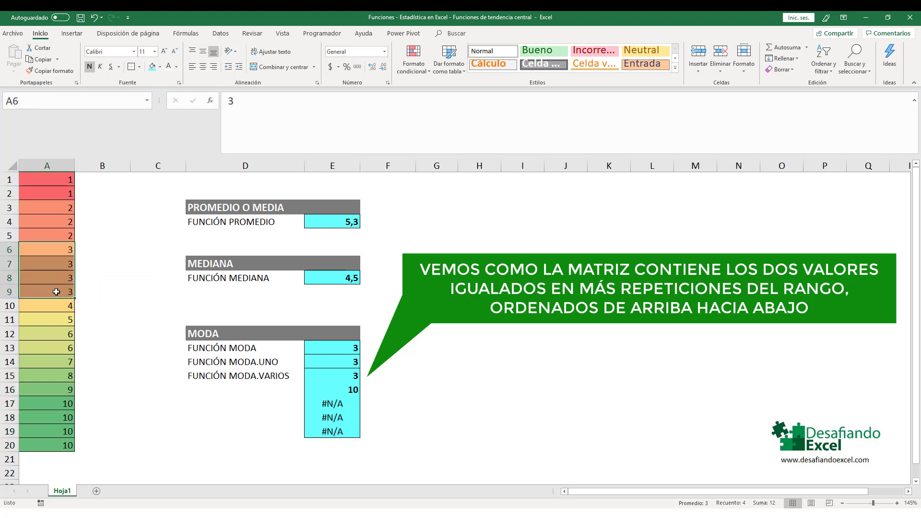
left_click_drag(54, 404, 50, 446)
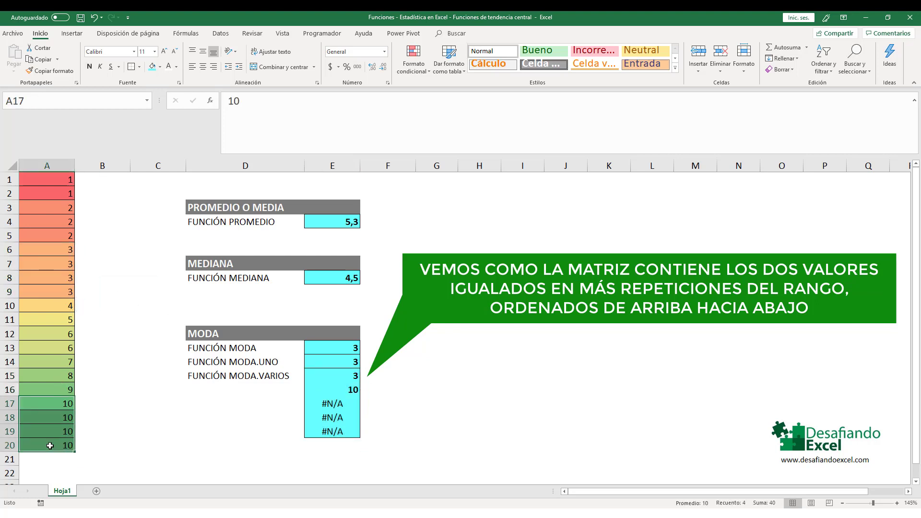
left_click(352, 375)
left_click(344, 389)
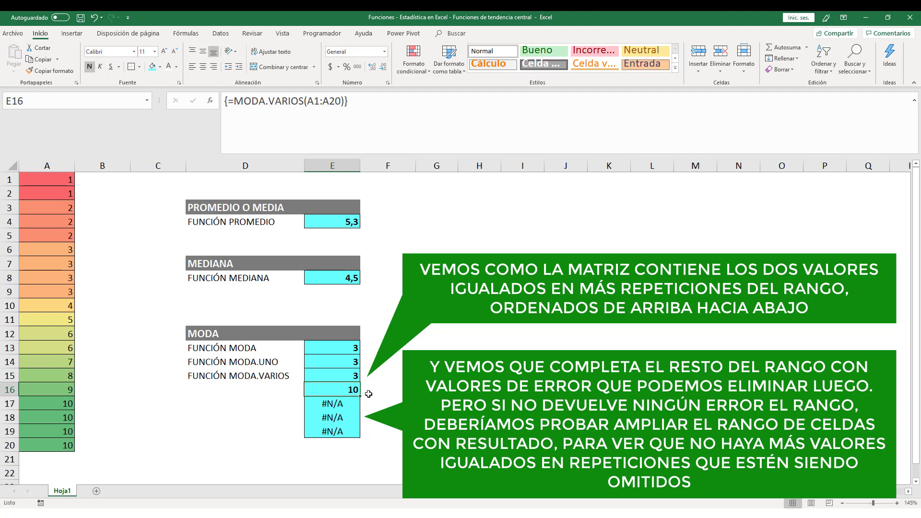
left_click(448, 344)
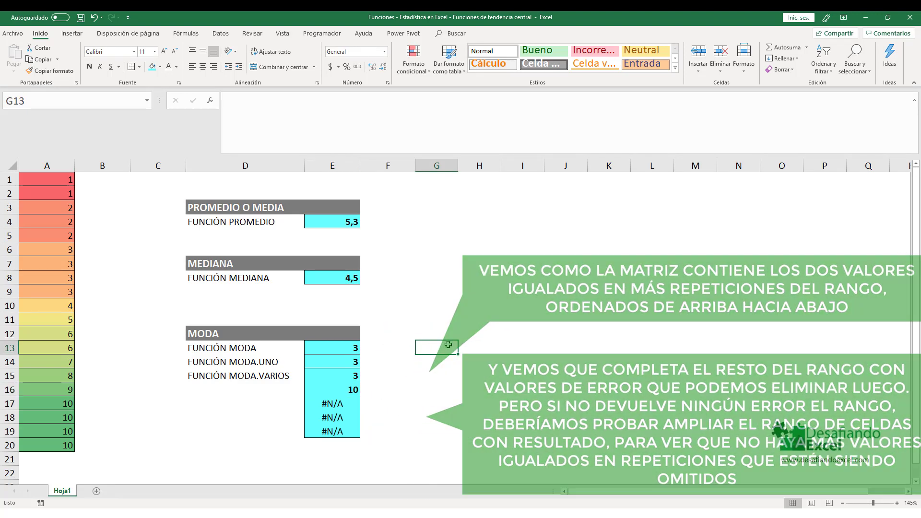